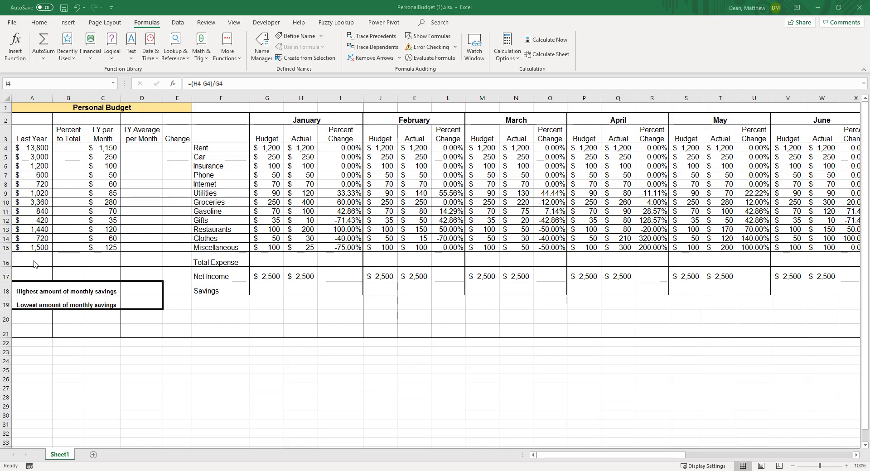
- Total the Last Year column in A16 with =SUM(A4:A15), and clear the cell again
{"action": "left_click", "coordinate": [30, 148]}
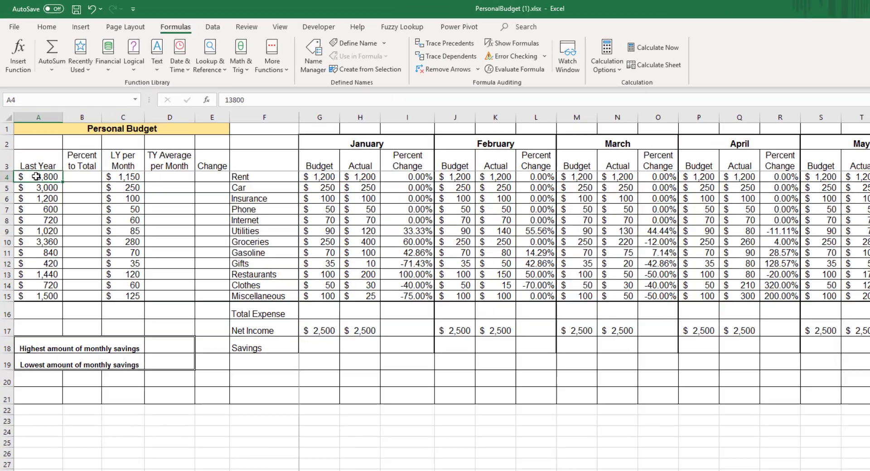
{"action": "left_click_drag", "start_coordinate": [36, 177], "coordinate": [38, 291]}
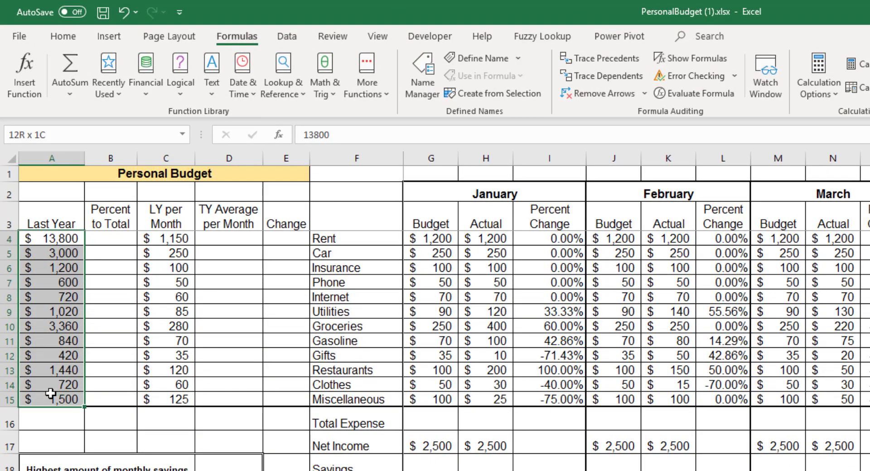
{"action": "left_click_drag", "start_coordinate": [51, 394], "coordinate": [51, 395]}
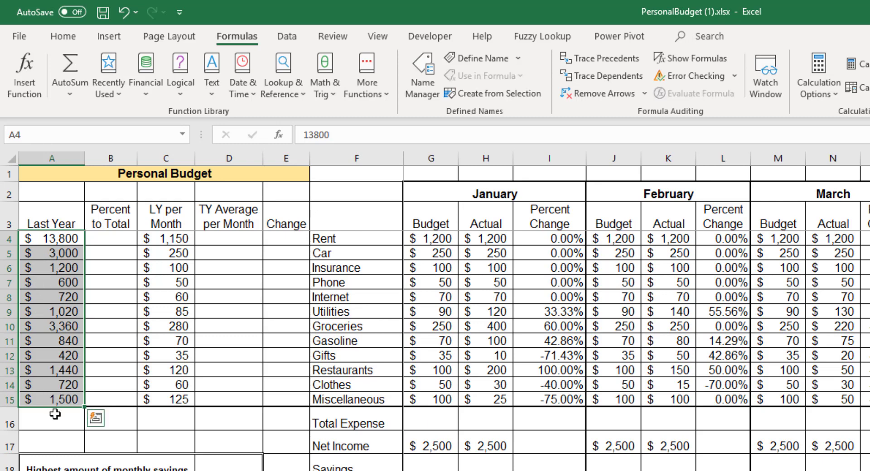
{"action": "left_click", "coordinate": [54, 413]}
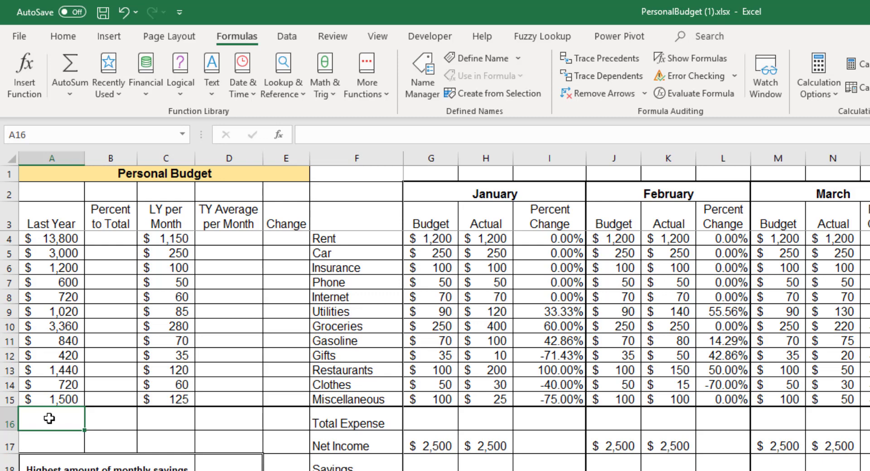
{"action": "type", "text": "=sum("}
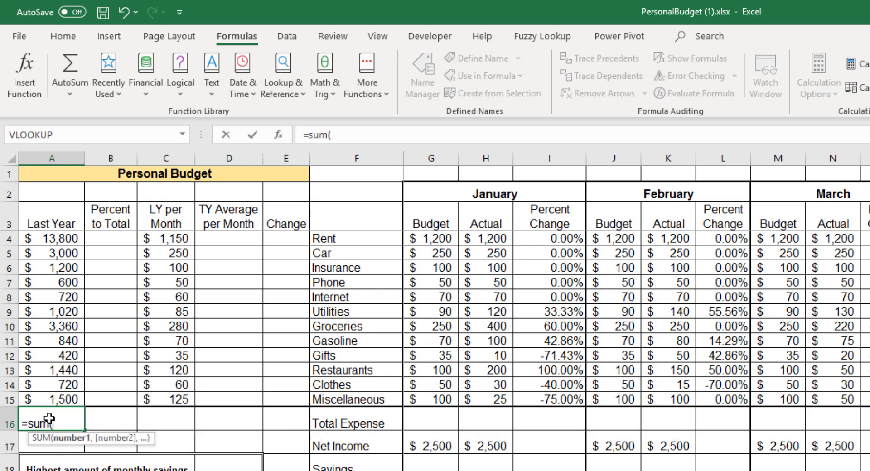
{"action": "left_click_drag", "start_coordinate": [34, 233], "coordinate": [56, 396]}
{"action": "type", "text": ")"}
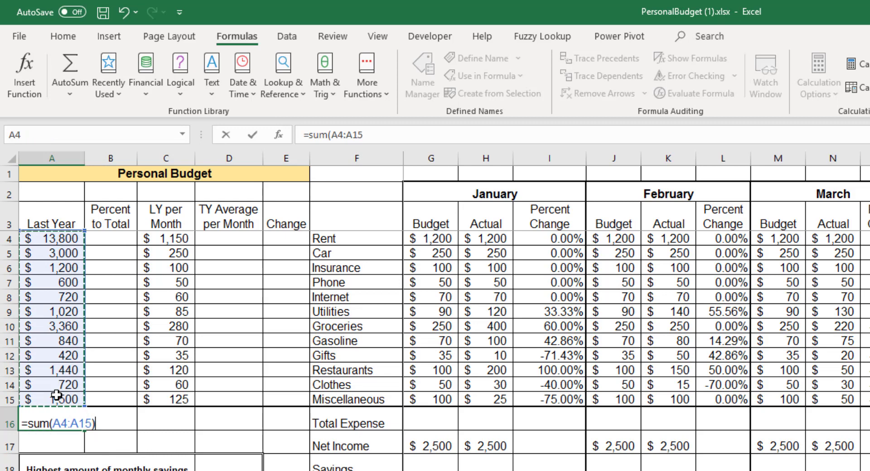
{"action": "key", "text": "Return"}
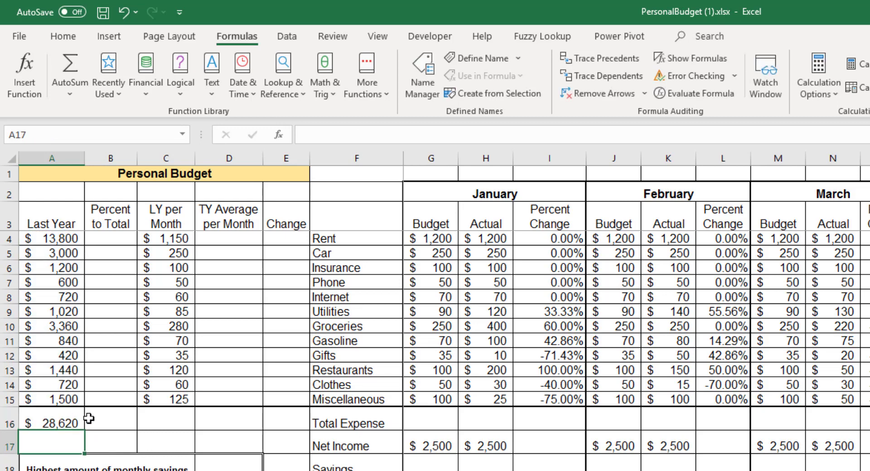
{"action": "left_click", "coordinate": [70, 423]}
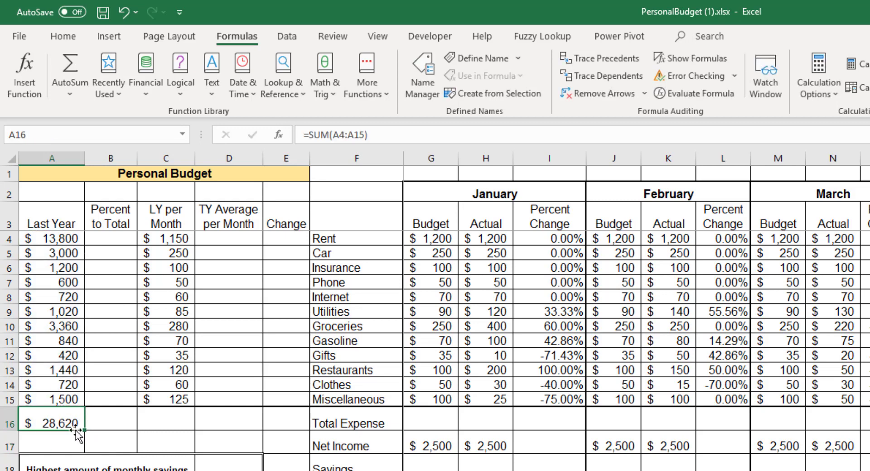
{"action": "key", "text": "Delete"}
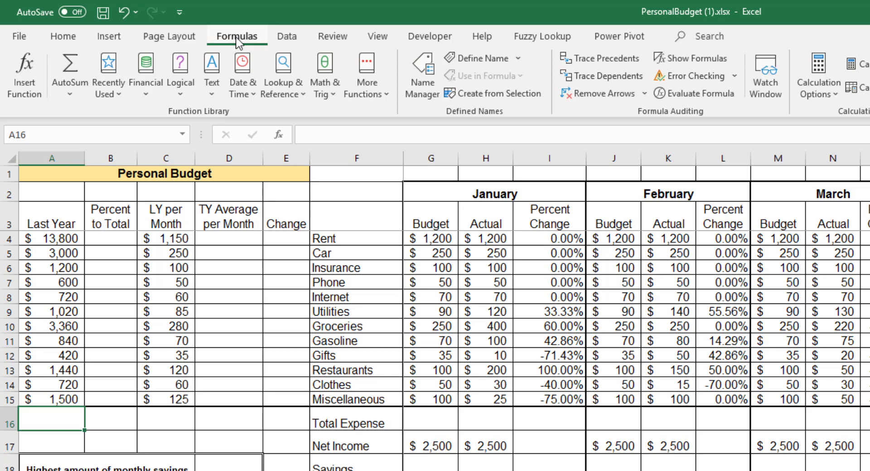
- Look through the Math & Trig function list down to SUM without inserting a function
{"action": "left_click", "coordinate": [335, 93]}
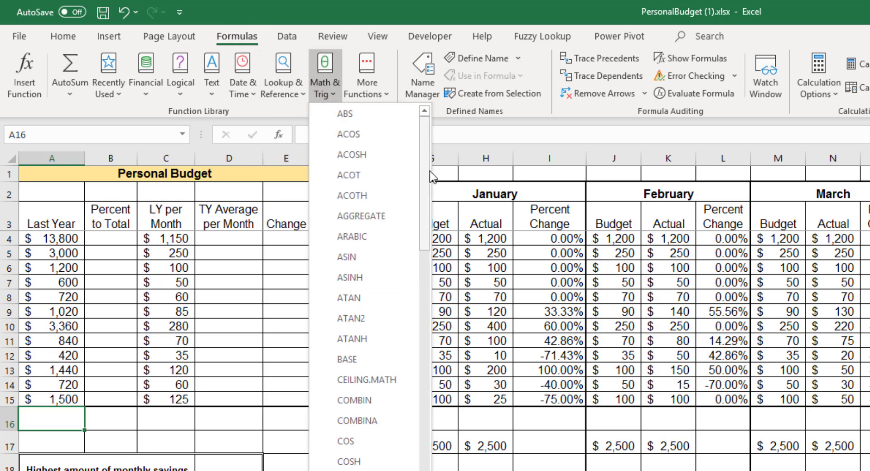
{"action": "left_click_drag", "start_coordinate": [428, 175], "coordinate": [449, 460]}
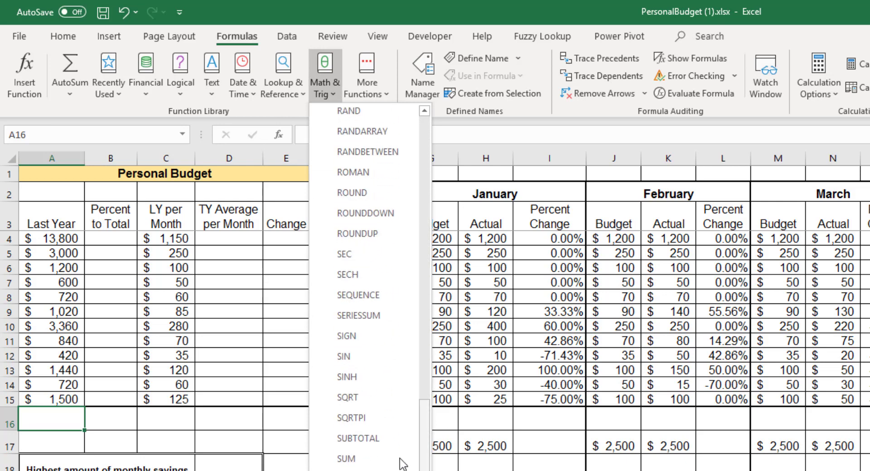
{"action": "left_click", "coordinate": [271, 4]}
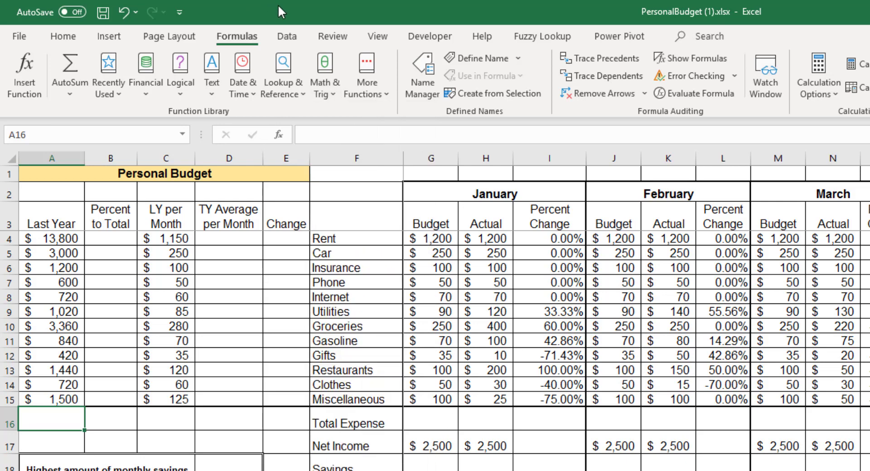
- Search for the function "sum" in the Insert Function dialog, and cancel without inserting it
{"action": "left_click", "coordinate": [278, 135]}
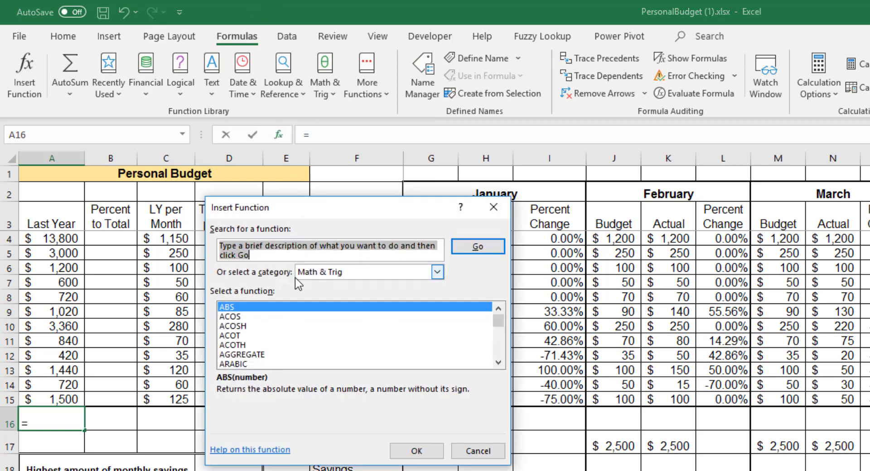
{"action": "type", "text": "sum"}
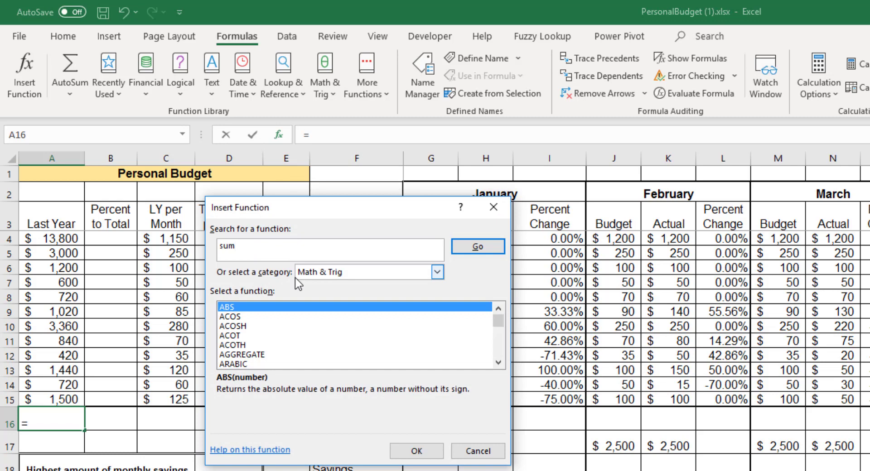
{"action": "left_click", "coordinate": [480, 248]}
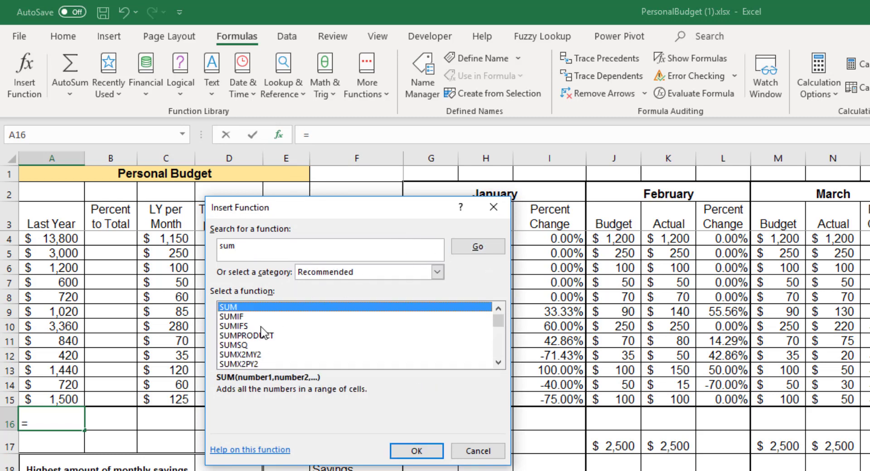
{"action": "left_click", "coordinate": [479, 459]}
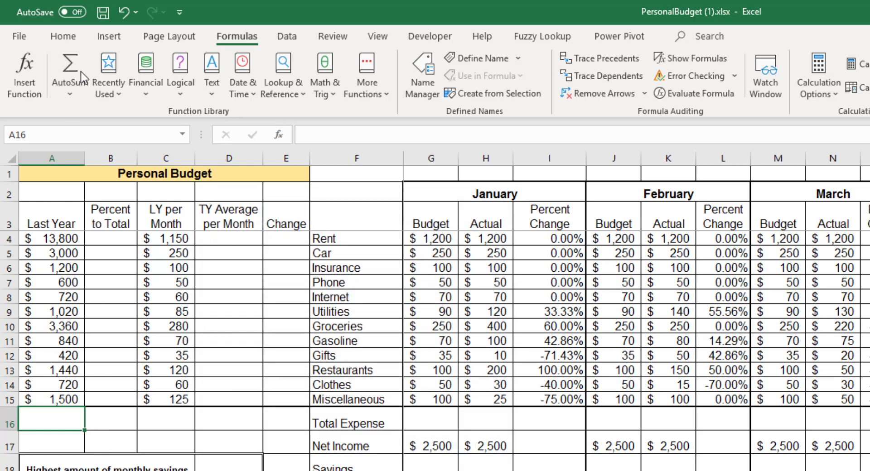
- Total A4:A15 in A16 with AutoSum's Sum option, and clear the cell again
{"action": "left_click", "coordinate": [70, 94]}
{"action": "left_click", "coordinate": [85, 116]}
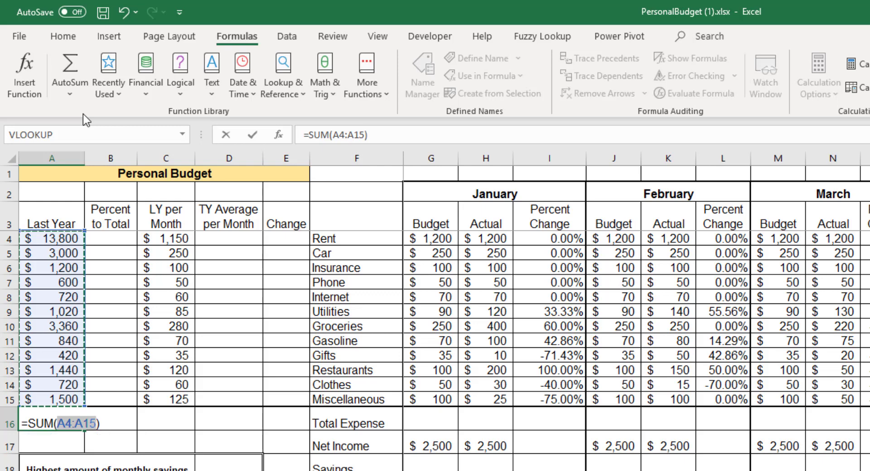
{"action": "key", "text": "Return"}
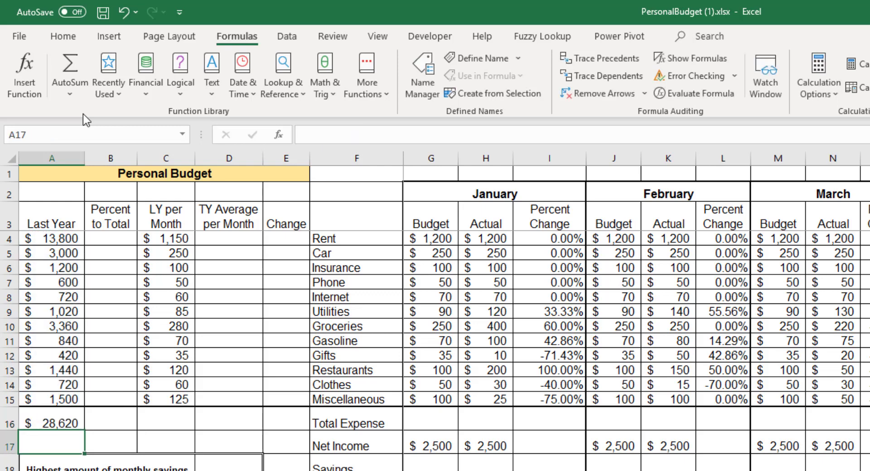
{"action": "key", "text": "Up"}
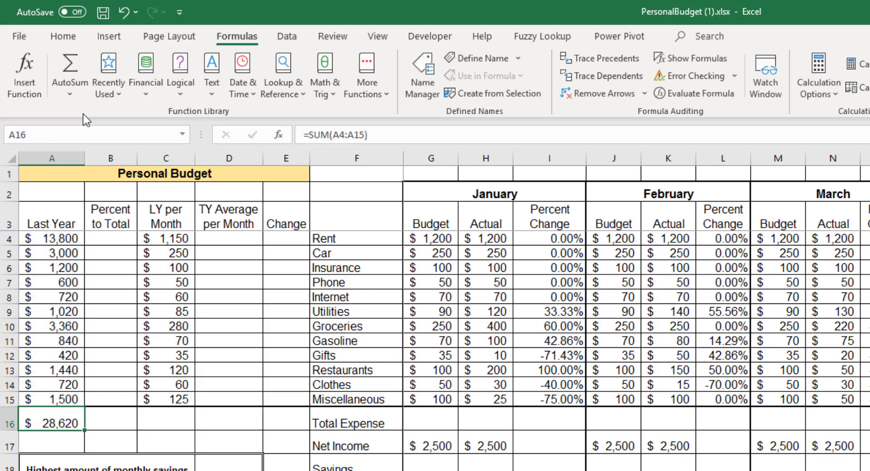
{"action": "key", "text": "Delete"}
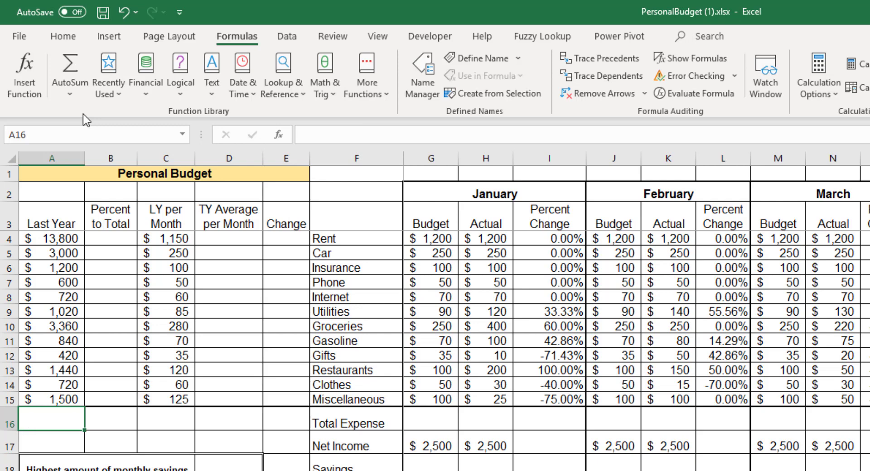
- Total last year's expenses A4:A15 in cell A16 using AutoSum, keeping the sum
{"action": "key", "text": "alt+equal"}
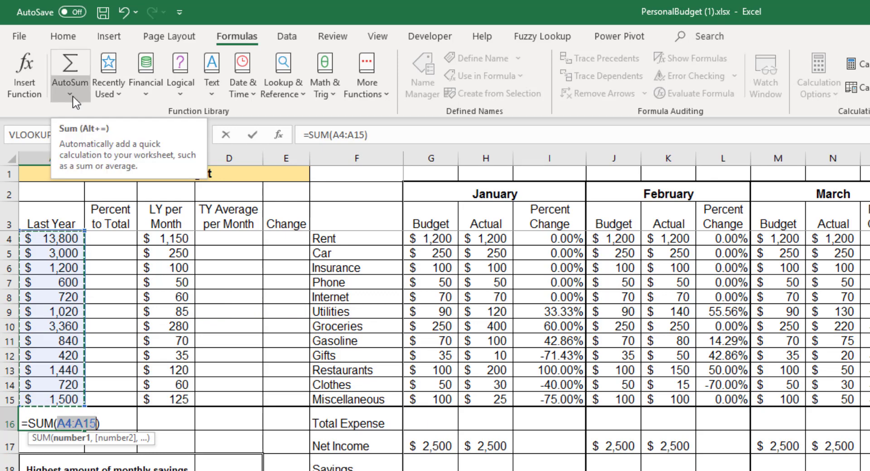
{"action": "left_click", "coordinate": [70, 95]}
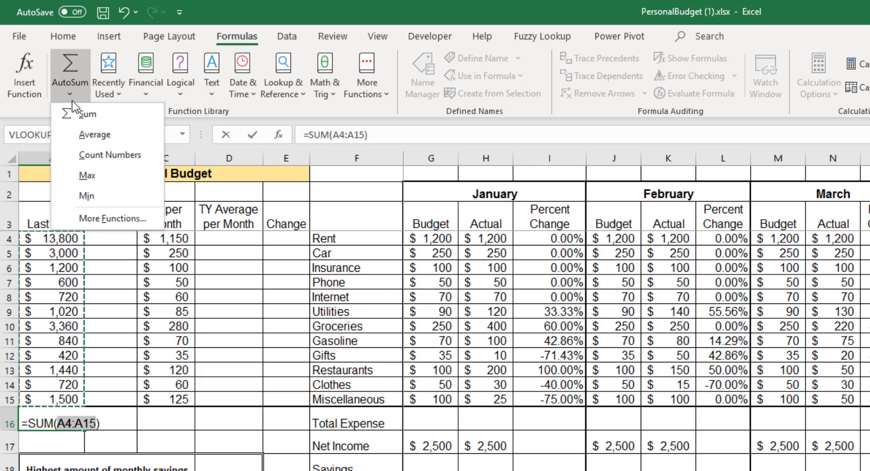
{"action": "left_click", "coordinate": [241, 8]}
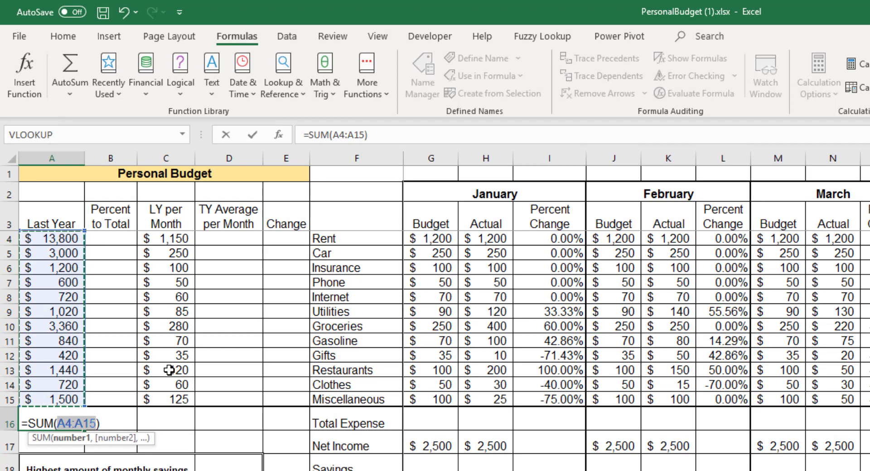
{"action": "key", "text": "Return"}
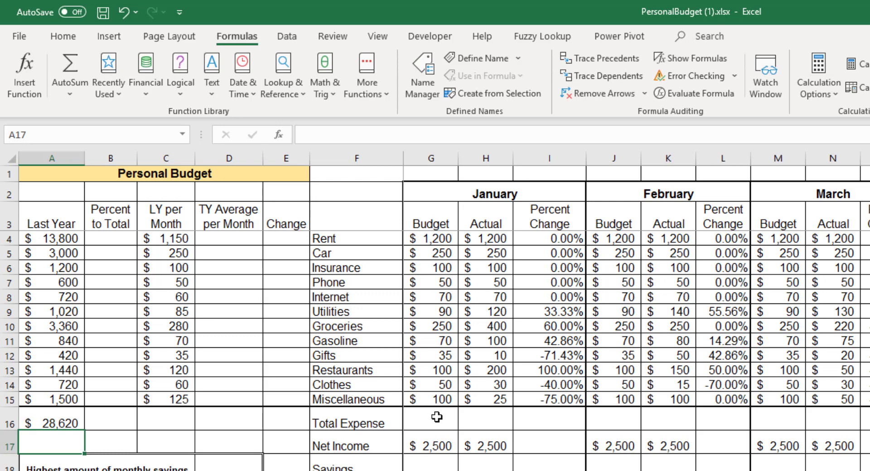
- AutoSum the Budget and Actual columns for January in G16:H16 and February in J16:K16, checking January's formulas
{"action": "left_click_drag", "start_coordinate": [439, 416], "coordinate": [478, 418]}
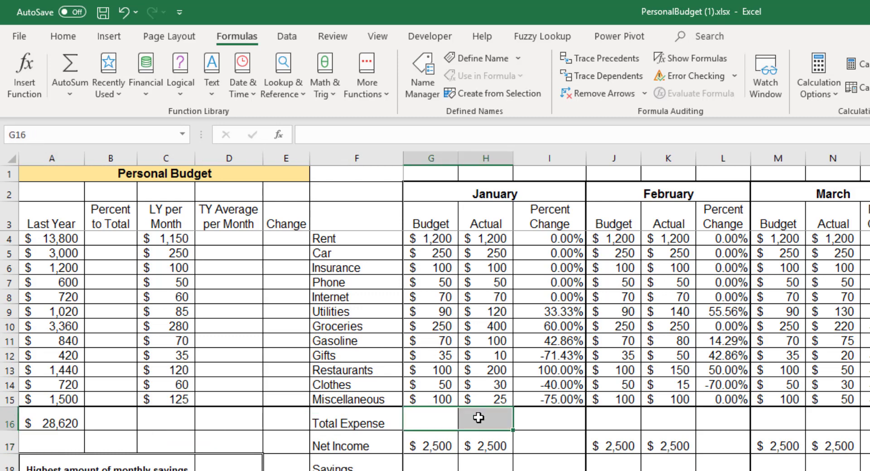
{"action": "key", "text": "alt+equal"}
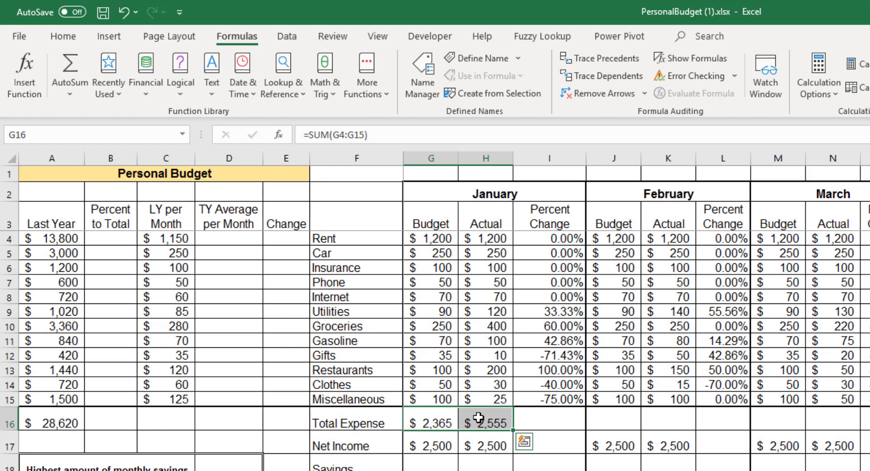
{"action": "double_click", "coordinate": [442, 422]}
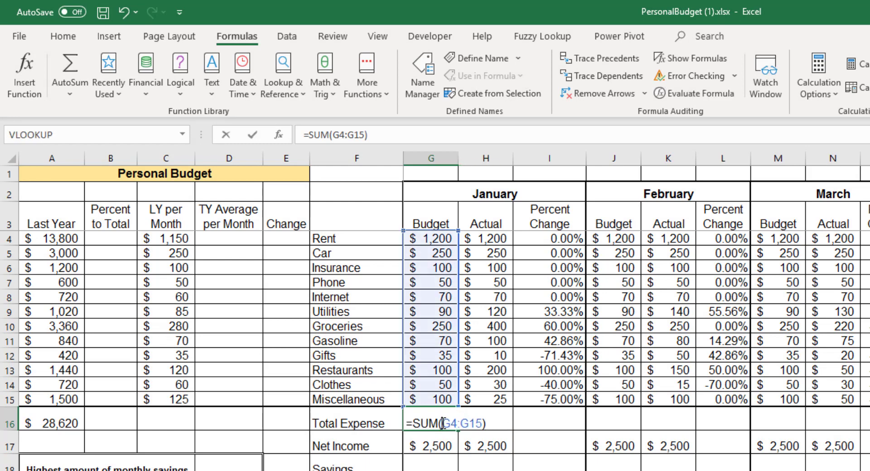
{"action": "left_click", "coordinate": [493, 422]}
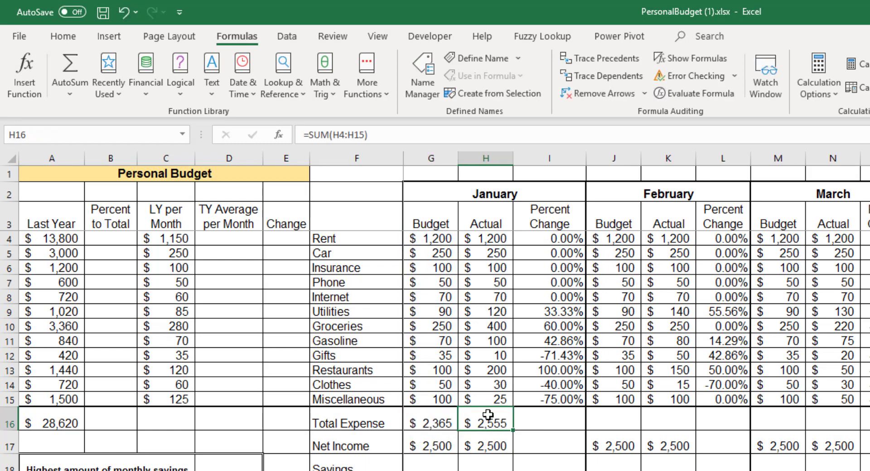
{"action": "double_click", "coordinate": [484, 422]}
{"action": "left_click", "coordinate": [580, 428]}
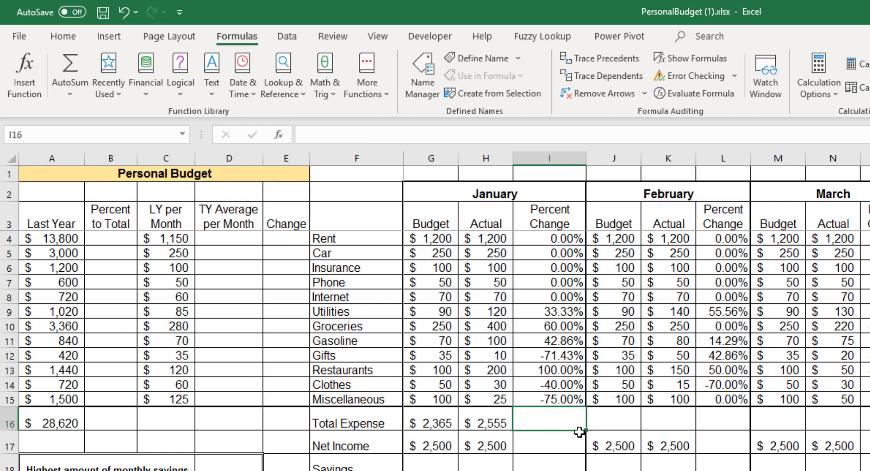
{"action": "left_click_drag", "start_coordinate": [607, 421], "coordinate": [647, 419]}
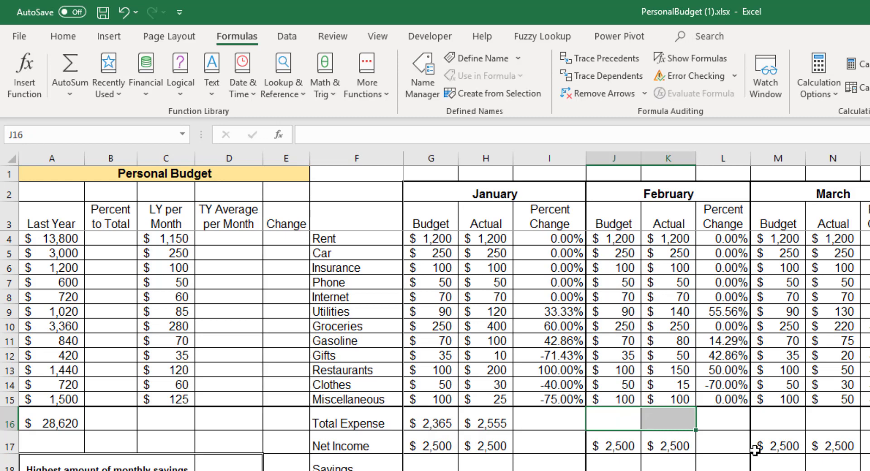
{"action": "key", "text": "alt+equal"}
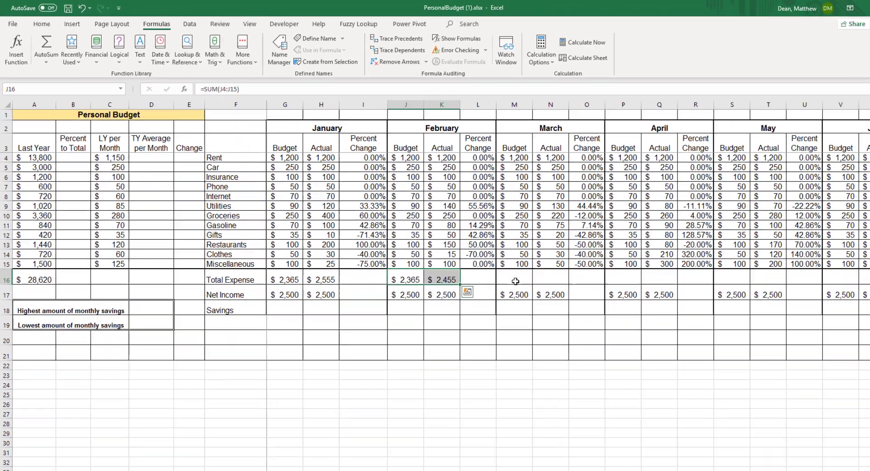
- AutoSum the March through June Budget and Actual columns together in M16:N16, P16:Q16, S16:T16 and V16:W16, checking April's Budget formula
{"action": "left_click", "coordinate": [800, 423]}
{"action": "left_click_drag", "start_coordinate": [495, 263], "coordinate": [501, 262]}
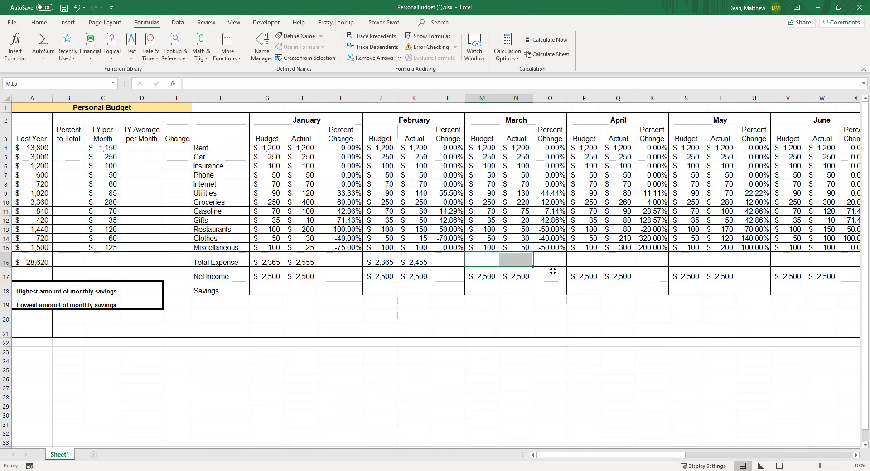
{"action": "left_click_drag", "start_coordinate": [592, 264], "coordinate": [607, 261], "text": "ctrl"}
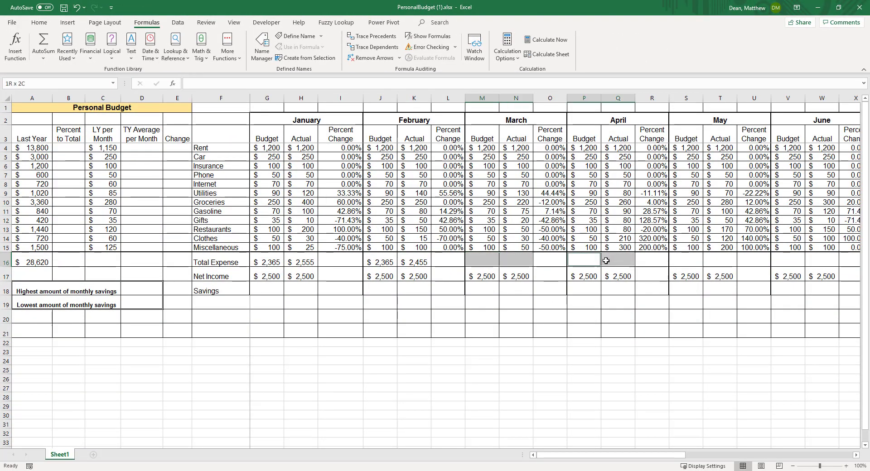
{"action": "left_click", "coordinate": [692, 258], "text": "ctrl"}
{"action": "left_click_drag", "start_coordinate": [703, 258], "coordinate": [714, 257], "text": "ctrl"}
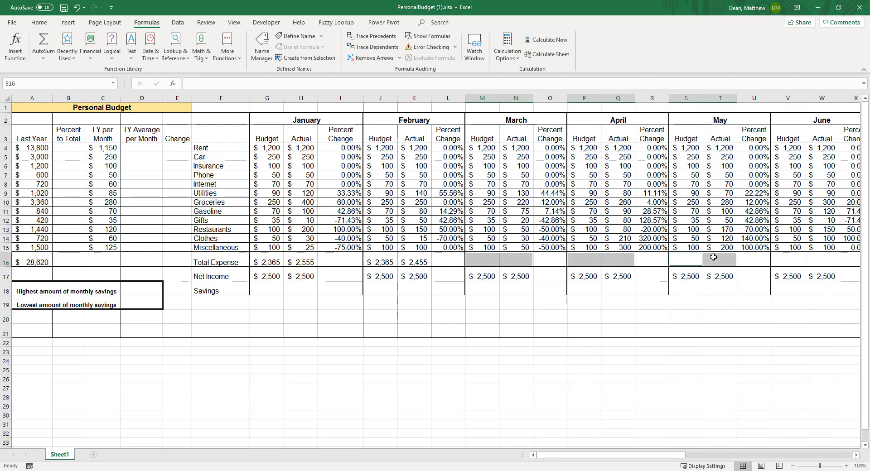
{"action": "left_click_drag", "start_coordinate": [791, 260], "coordinate": [810, 257], "text": "ctrl"}
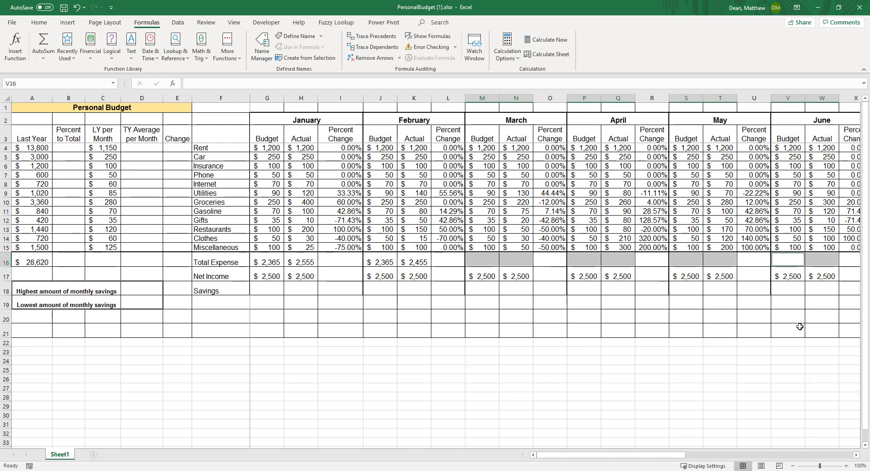
{"action": "key", "text": "alt+equal"}
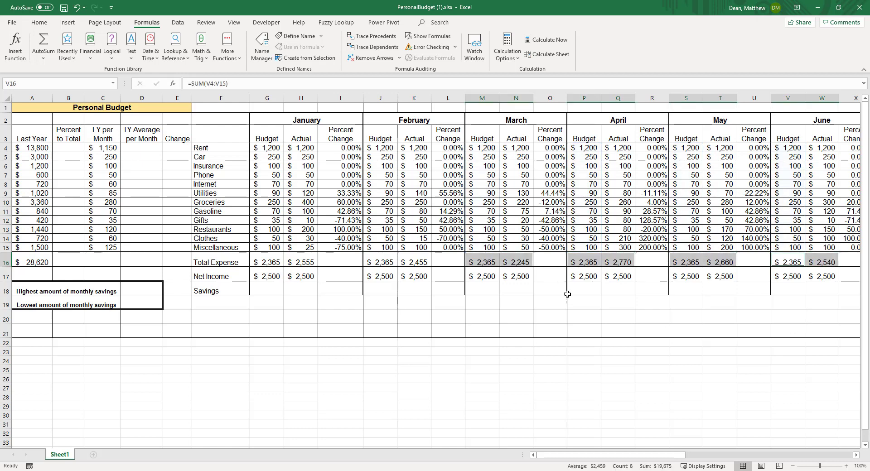
{"action": "double_click", "coordinate": [589, 263]}
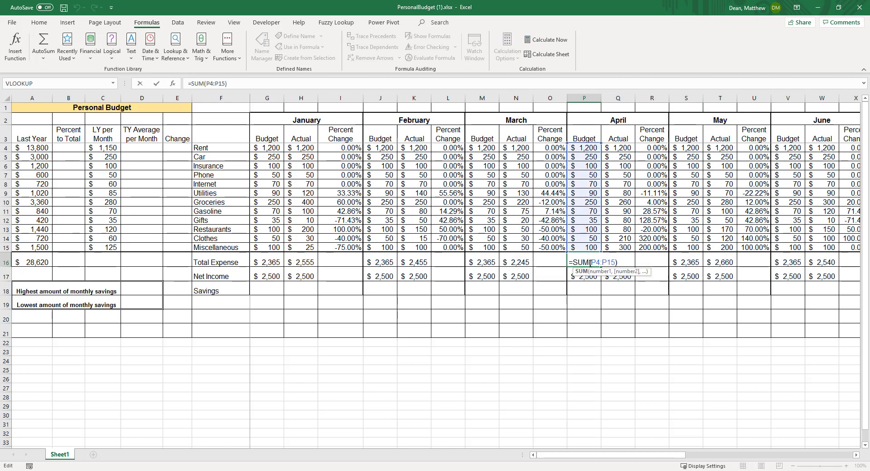
{"action": "key", "text": "Return"}
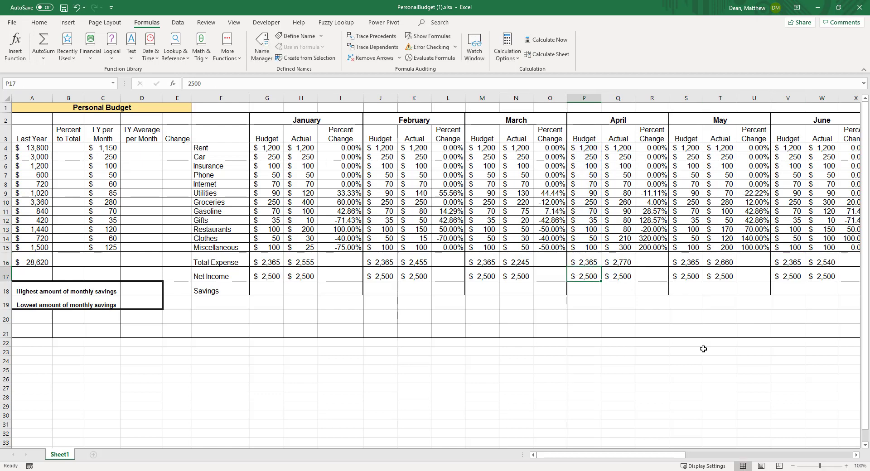
- AutoSum the July through December Budget and Actual columns together in row 16, from Y16:Z16 to AN16:AO16, checking December's Budget formula
{"action": "left_click", "coordinate": [856, 456]}
{"action": "left_click", "coordinate": [855, 455]}
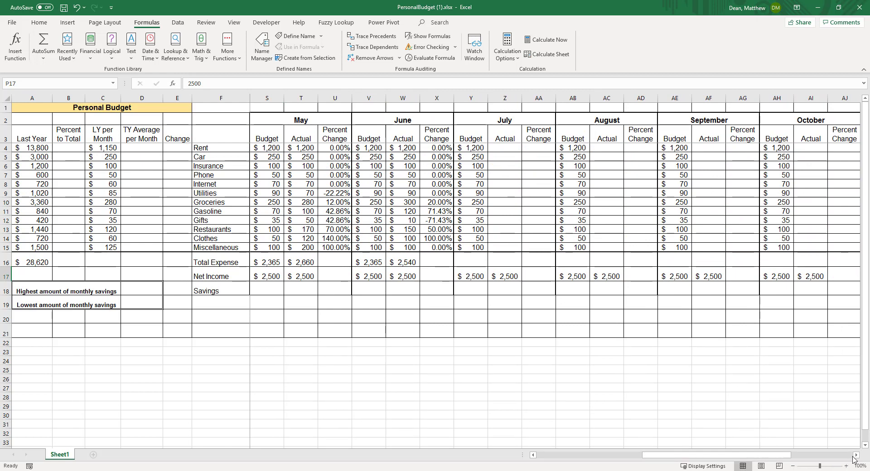
{"action": "left_click", "coordinate": [856, 455]}
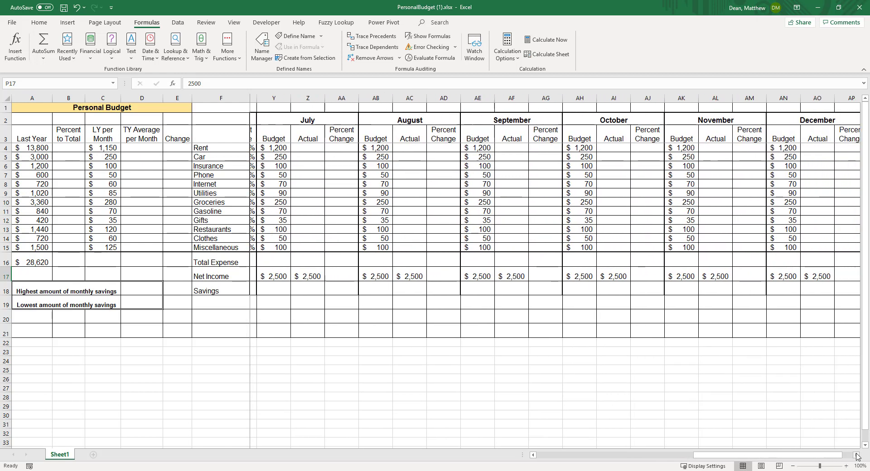
{"action": "left_click_drag", "start_coordinate": [272, 261], "coordinate": [309, 262]}
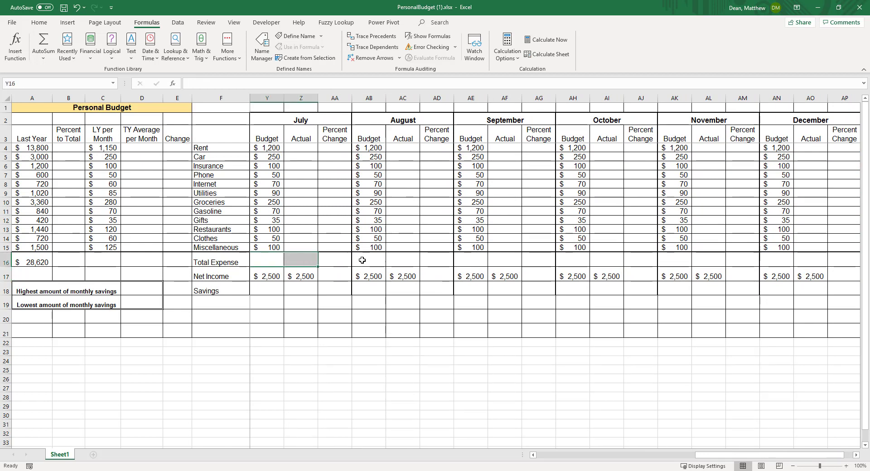
{"action": "left_click_drag", "start_coordinate": [362, 260], "coordinate": [389, 260], "text": "ctrl"}
{"action": "left_click_drag", "start_coordinate": [471, 262], "coordinate": [504, 258], "text": "ctrl"}
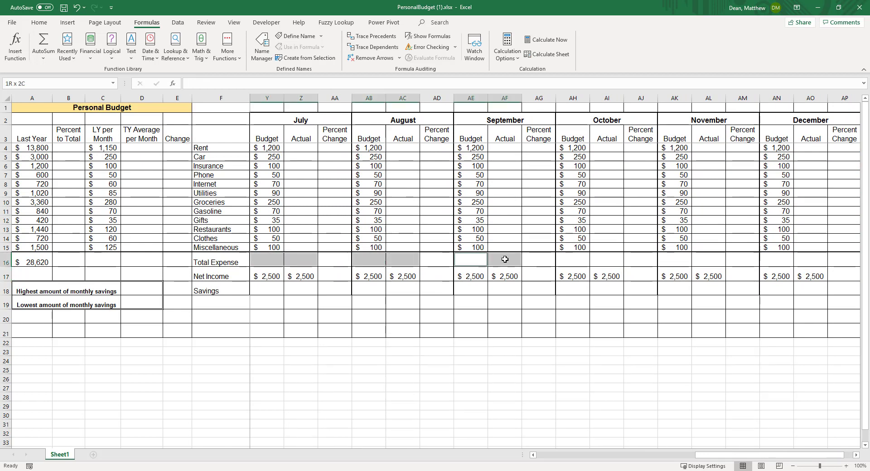
{"action": "left_click_drag", "start_coordinate": [584, 257], "coordinate": [607, 255], "text": "ctrl"}
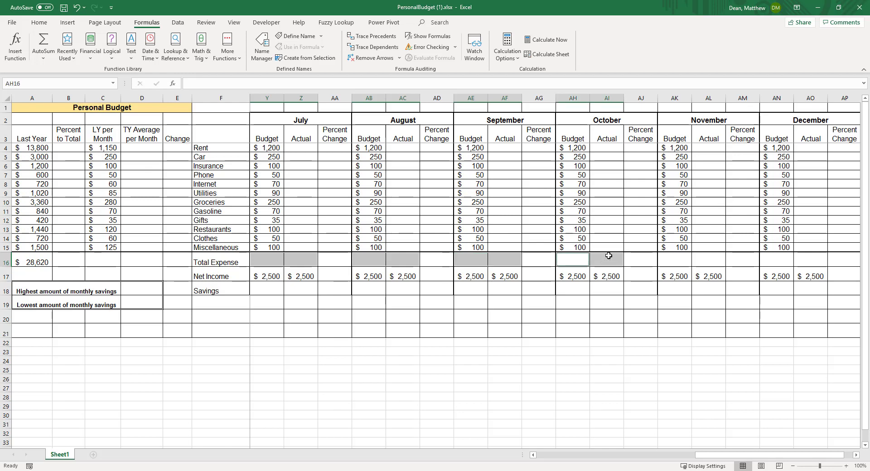
{"action": "left_click_drag", "start_coordinate": [684, 265], "coordinate": [708, 262], "text": "ctrl"}
{"action": "left_click_drag", "start_coordinate": [783, 260], "coordinate": [799, 258], "text": "ctrl"}
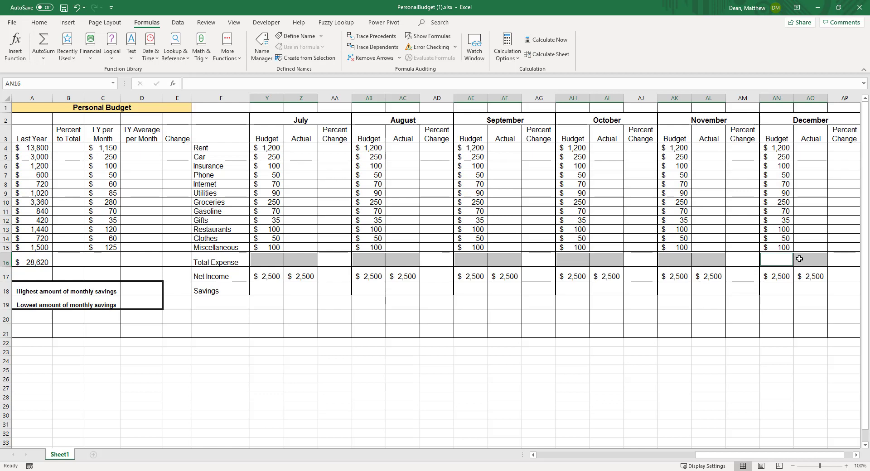
{"action": "key", "text": "alt+equal"}
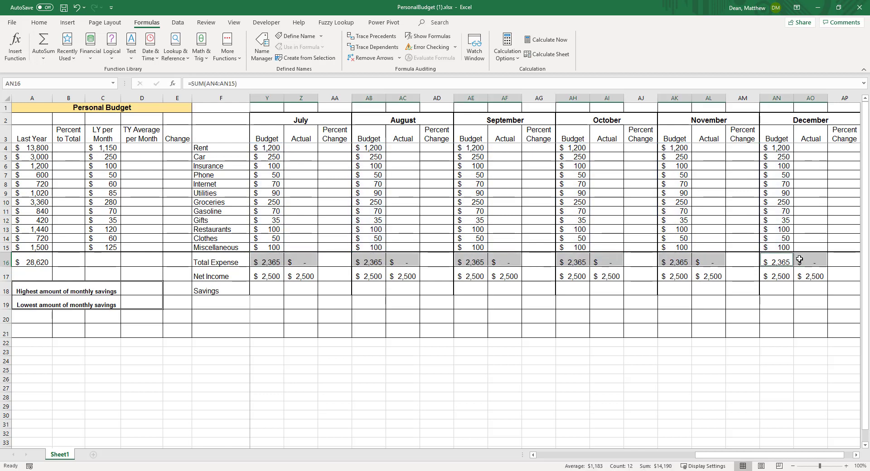
{"action": "double_click", "coordinate": [771, 261]}
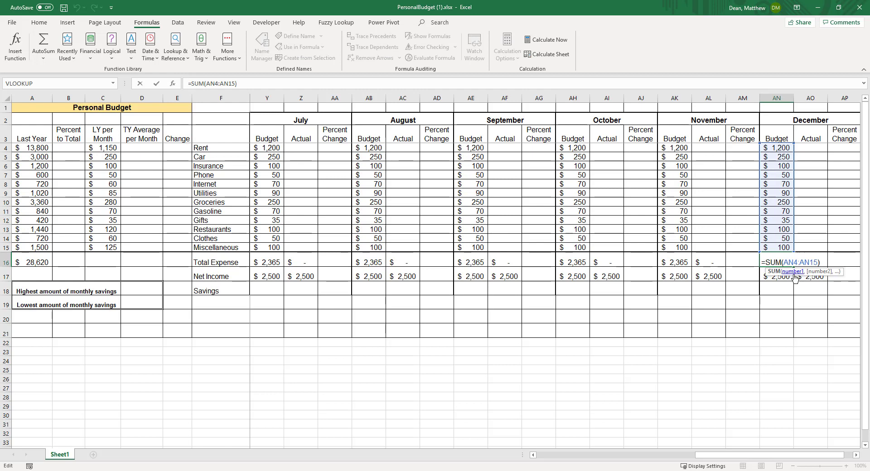
{"action": "key", "text": "Return"}
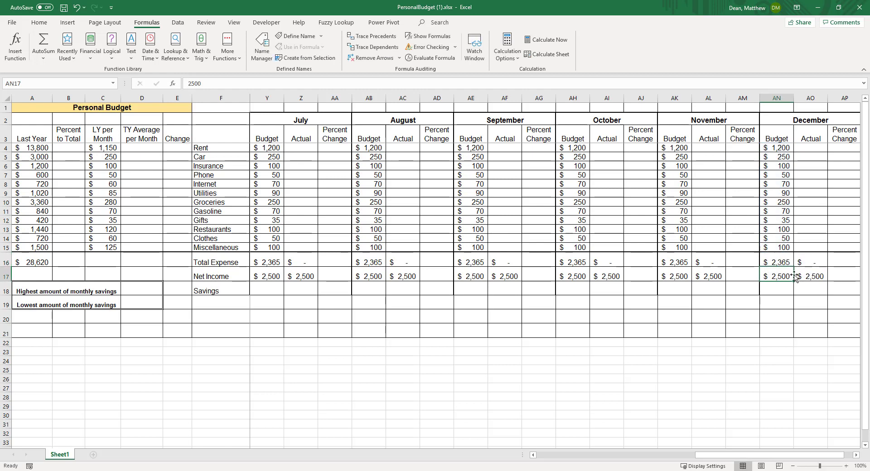
- Review the Actual Total Expense cells for January through June in row 16, comparing January's with its Net Income in H17
{"action": "left_click_drag", "start_coordinate": [721, 455], "coordinate": [525, 454]}
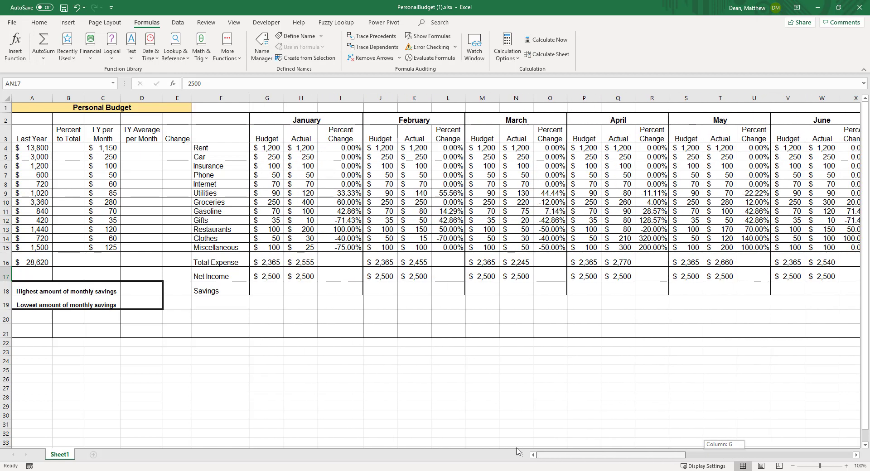
{"action": "left_click", "coordinate": [301, 260]}
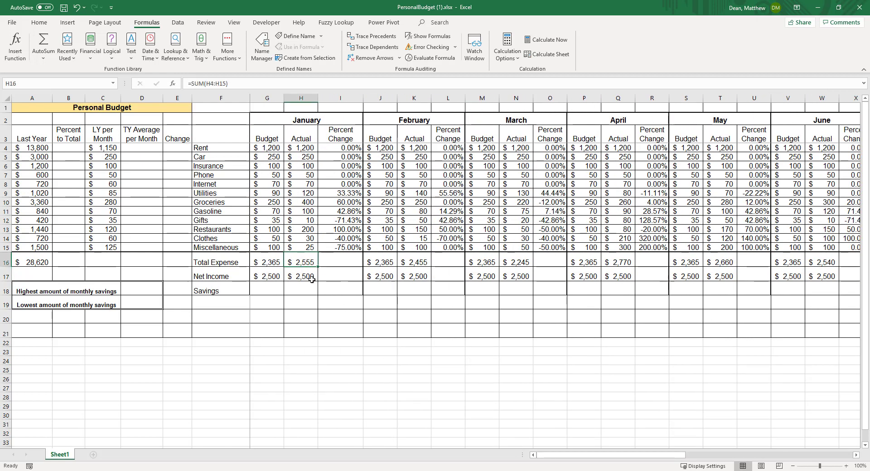
{"action": "left_click", "coordinate": [306, 277]}
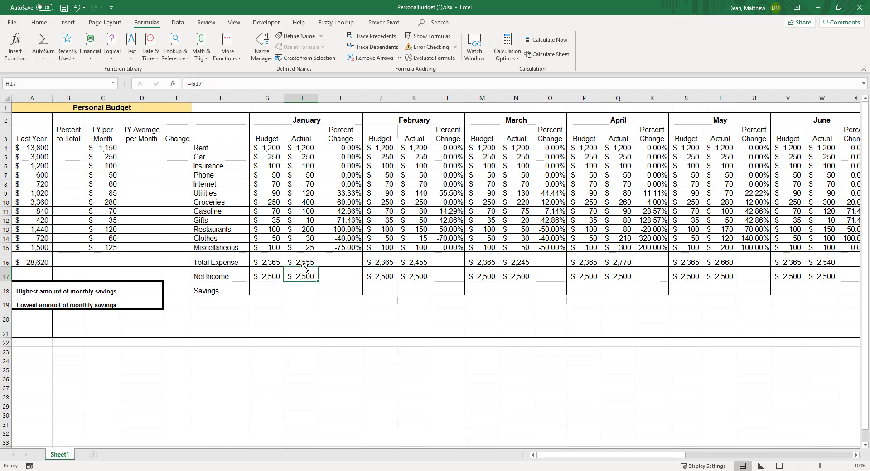
{"action": "left_click", "coordinate": [410, 261]}
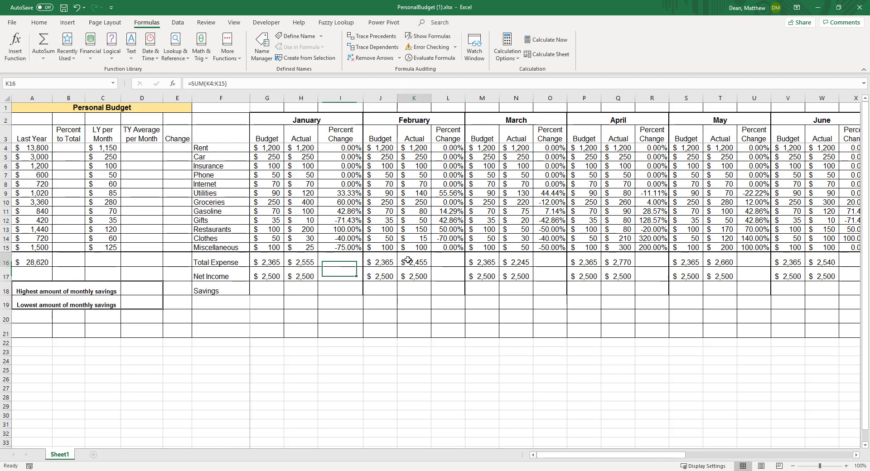
{"action": "left_click", "coordinate": [518, 263]}
{"action": "left_click", "coordinate": [620, 262]}
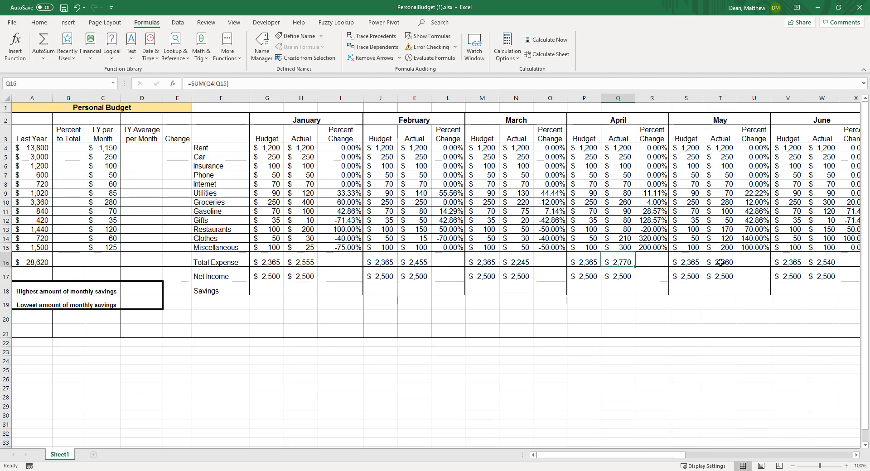
{"action": "left_click", "coordinate": [723, 262]}
{"action": "left_click", "coordinate": [829, 262]}
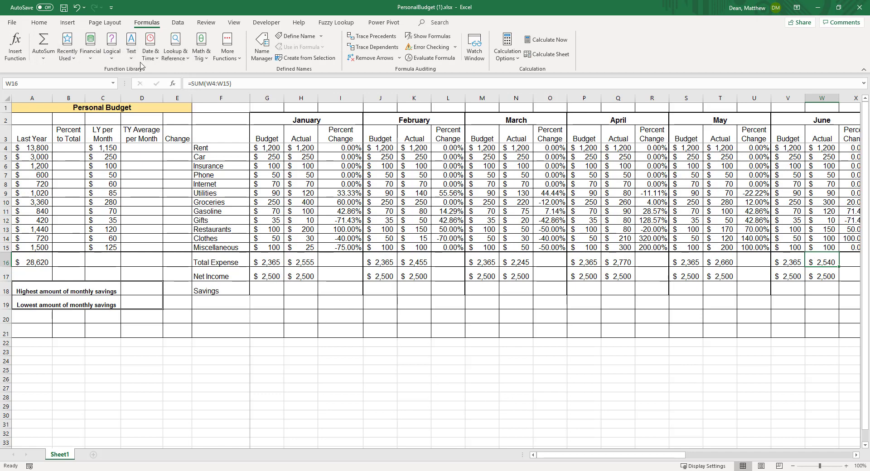
- Look over the Financial function list and the Insert Function dialog from empty cell D21, and cancel without inserting a function
{"action": "left_click", "coordinate": [141, 361]}
{"action": "left_click", "coordinate": [138, 324]}
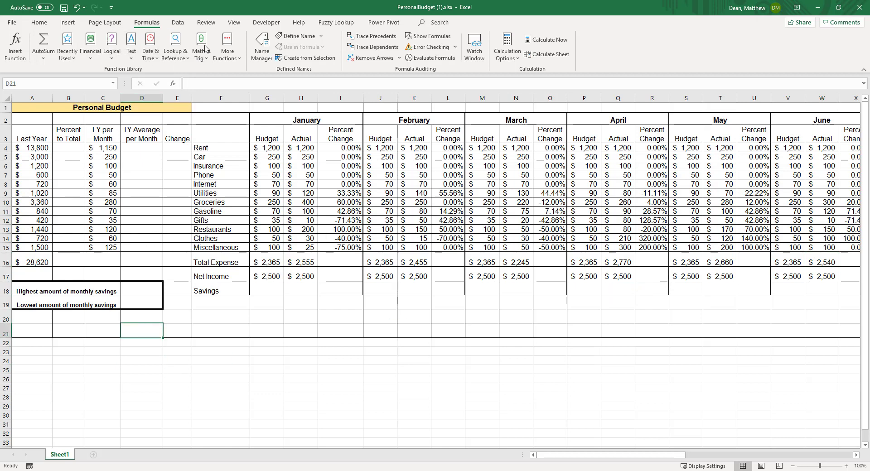
{"action": "left_click", "coordinate": [89, 60]}
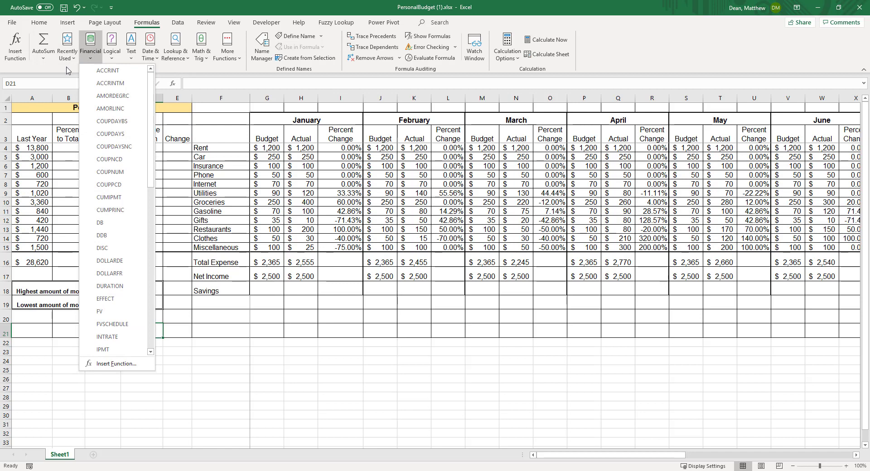
{"action": "left_click", "coordinate": [90, 58]}
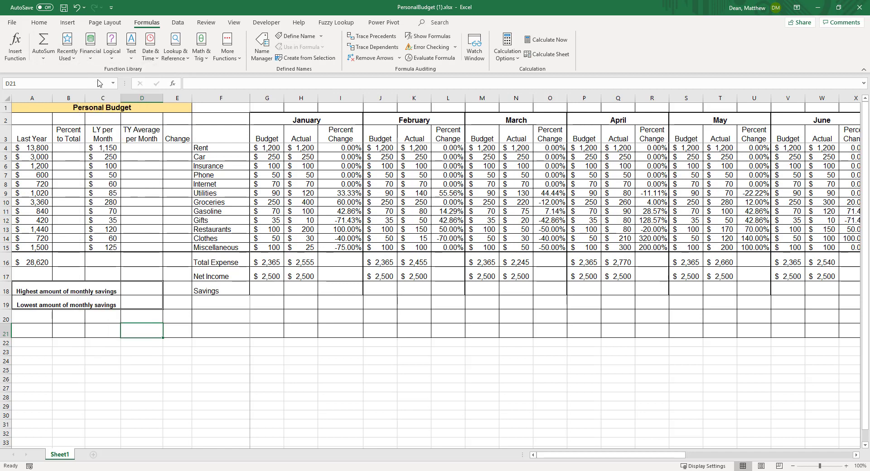
{"action": "left_click", "coordinate": [172, 84]}
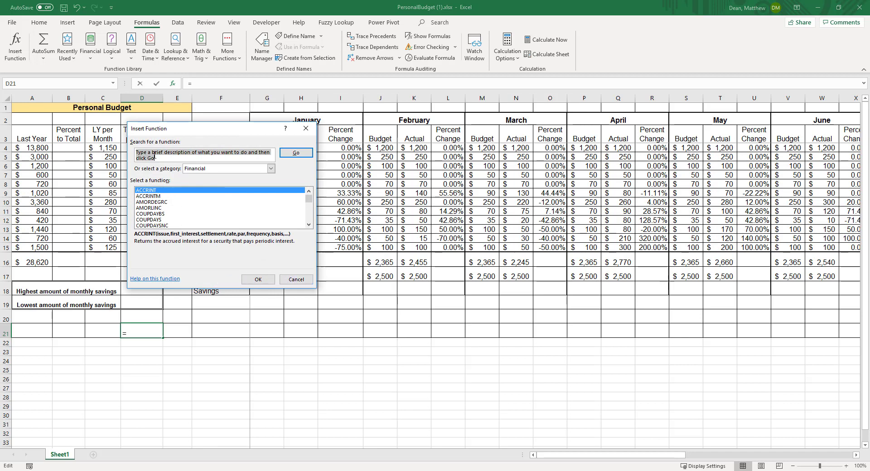
{"action": "left_click", "coordinate": [294, 279]}
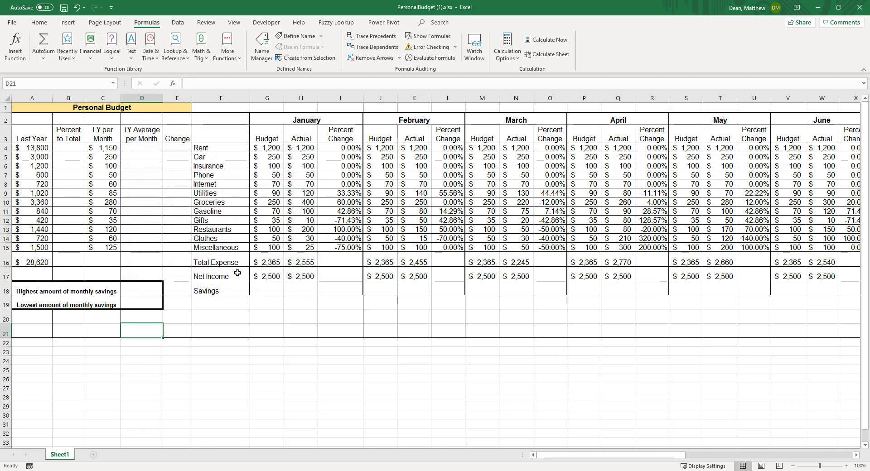